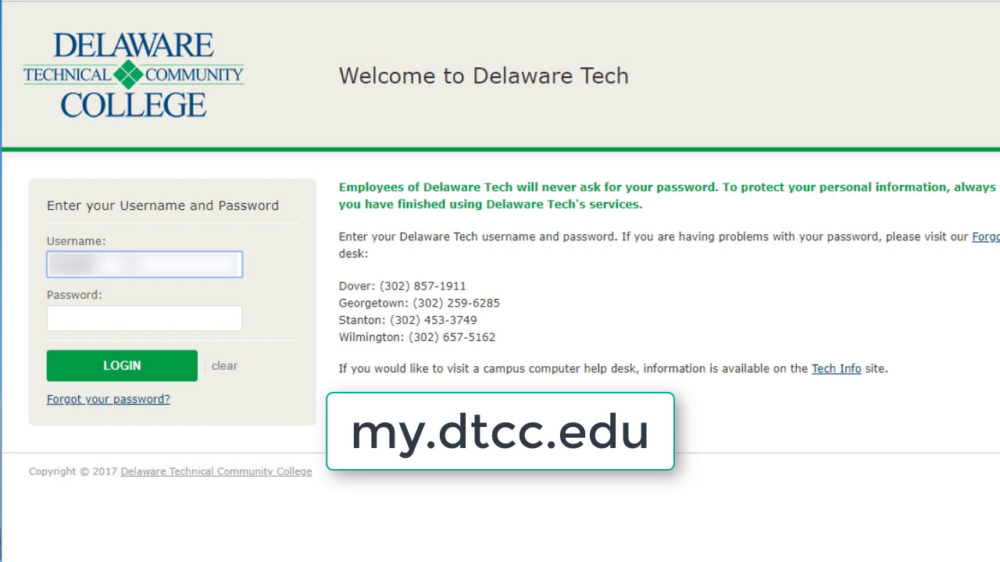
Step: Sign in to the MyDTCC portal with the account password
click(120, 313)
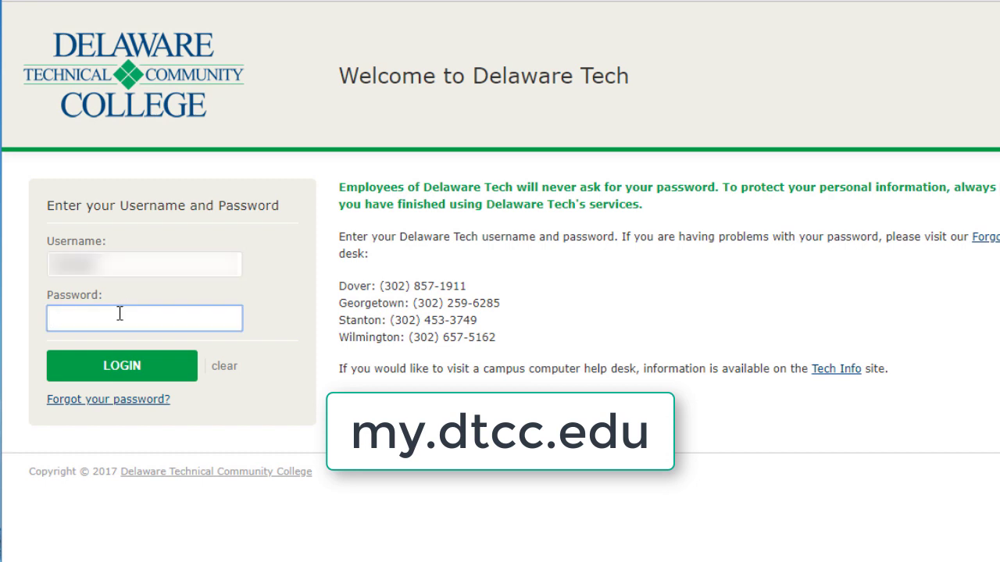
text(••••••••)
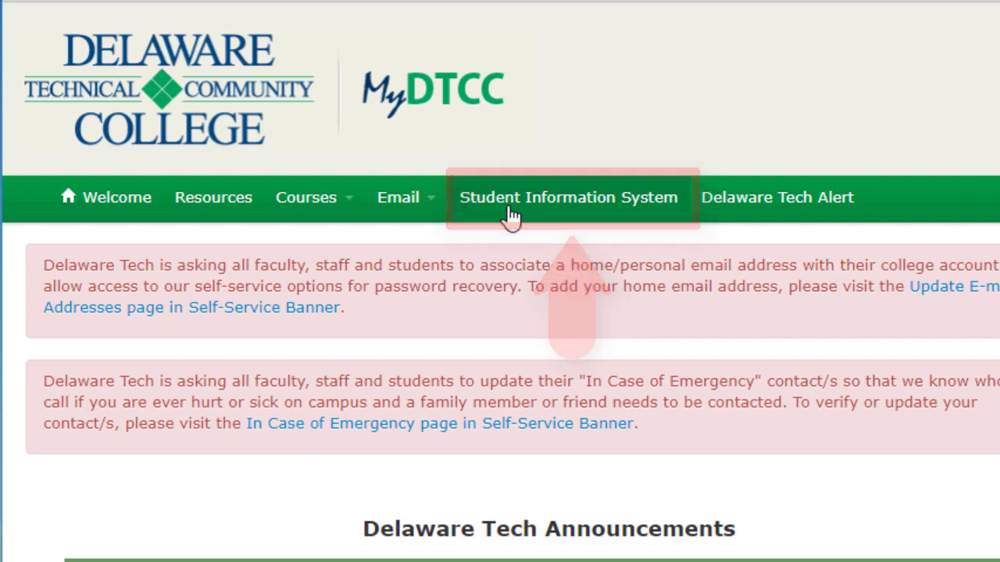
Step: Open Register for Classes in the Student Information System and choose the Spring 2019 term
click(509, 205)
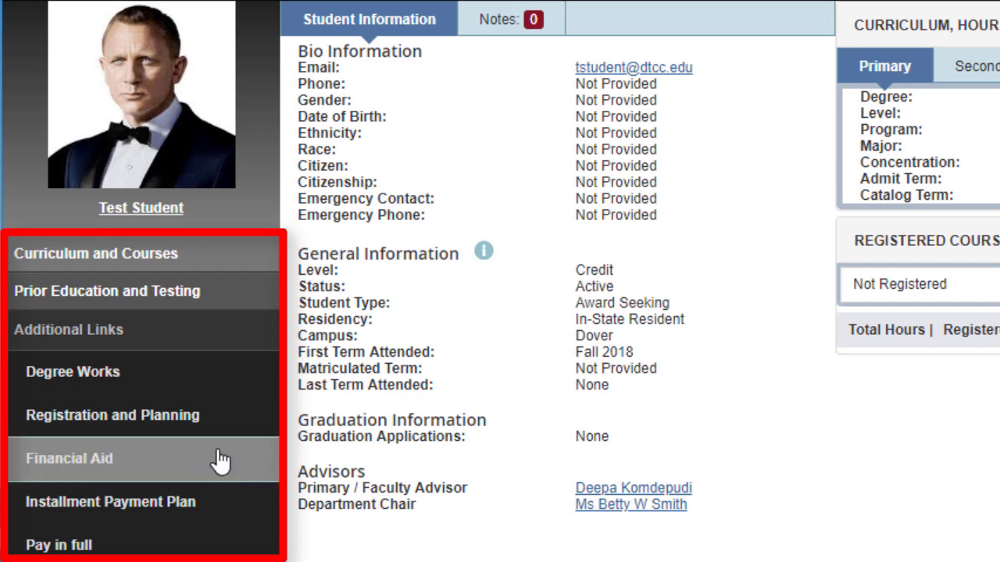
click(187, 425)
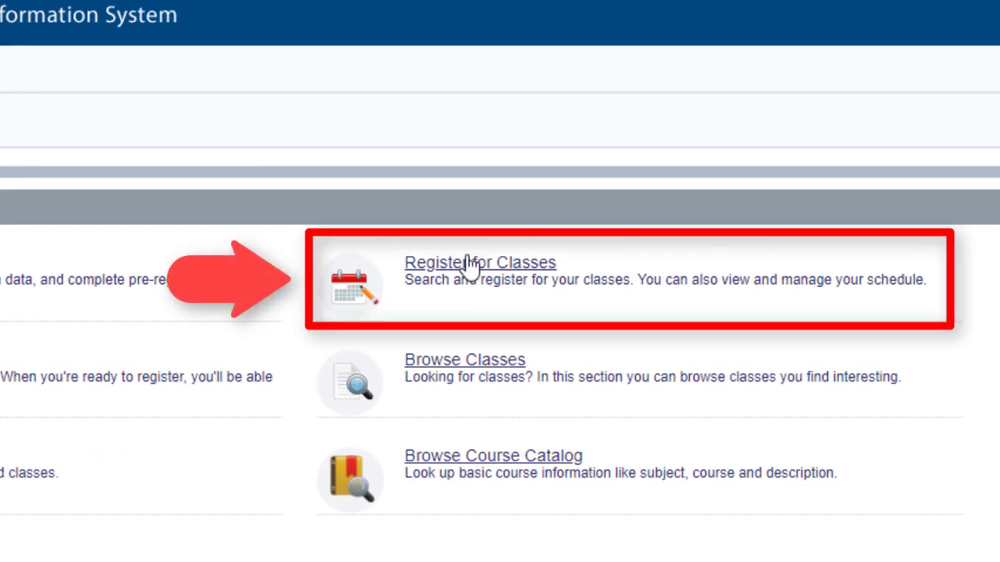
click(468, 266)
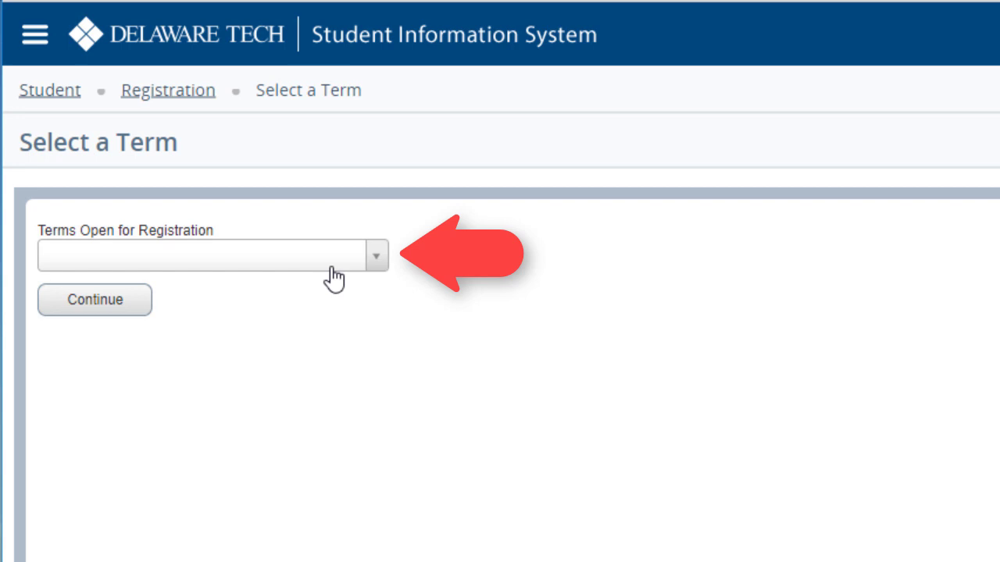
click(278, 268)
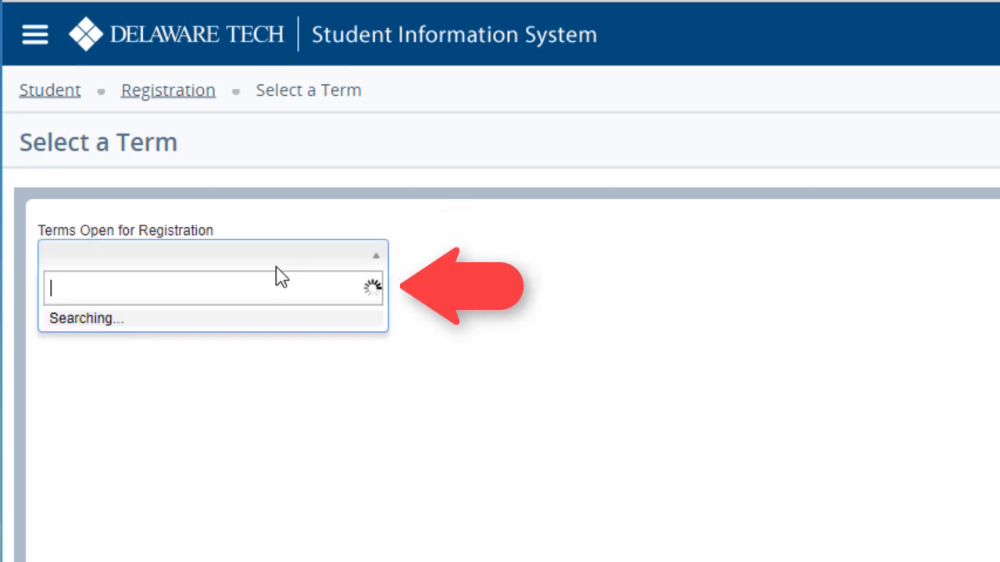
click(242, 322)
Step: Set the class search to Subject English, Course Number 101, Campus Dover
click(139, 324)
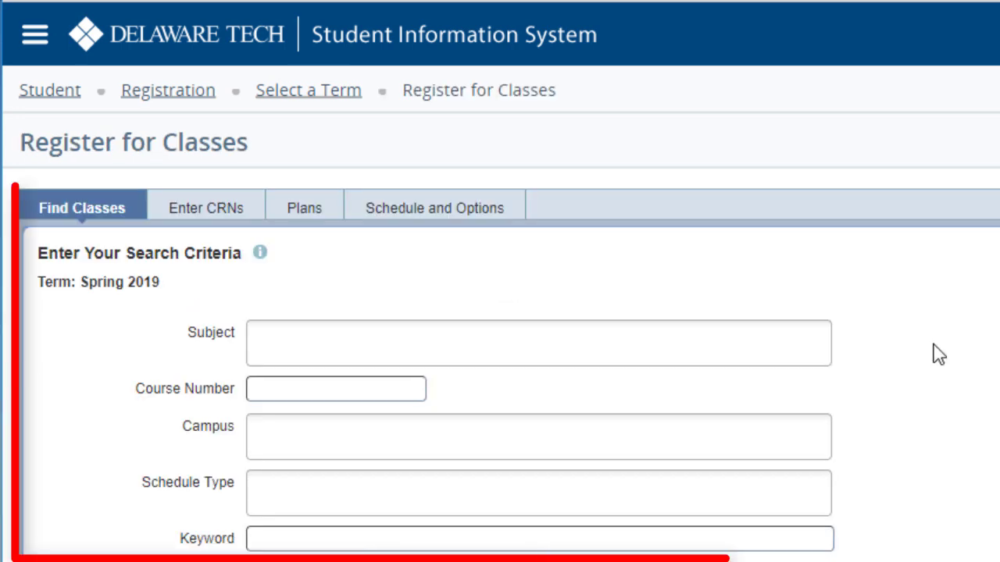
click(473, 331)
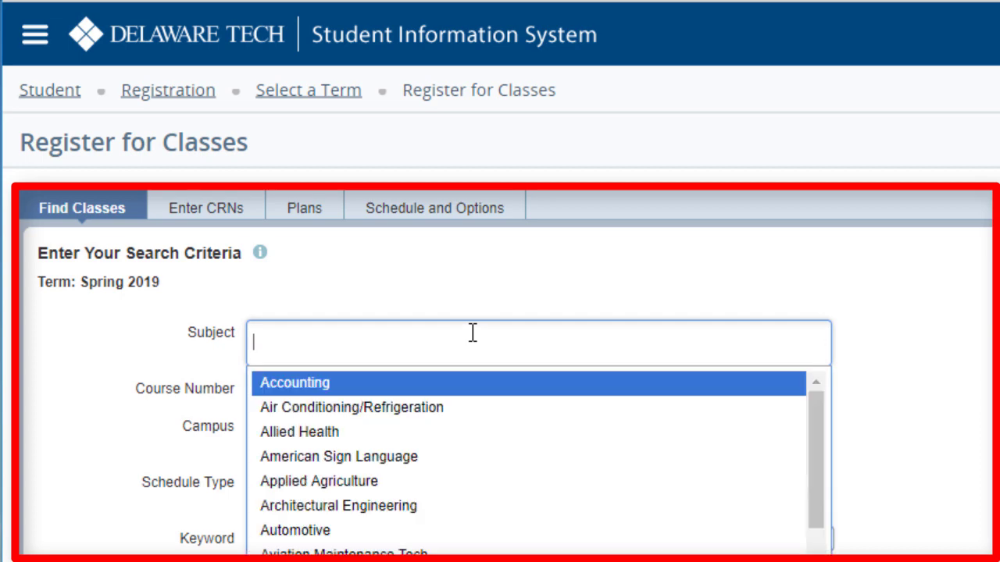
text(englis)
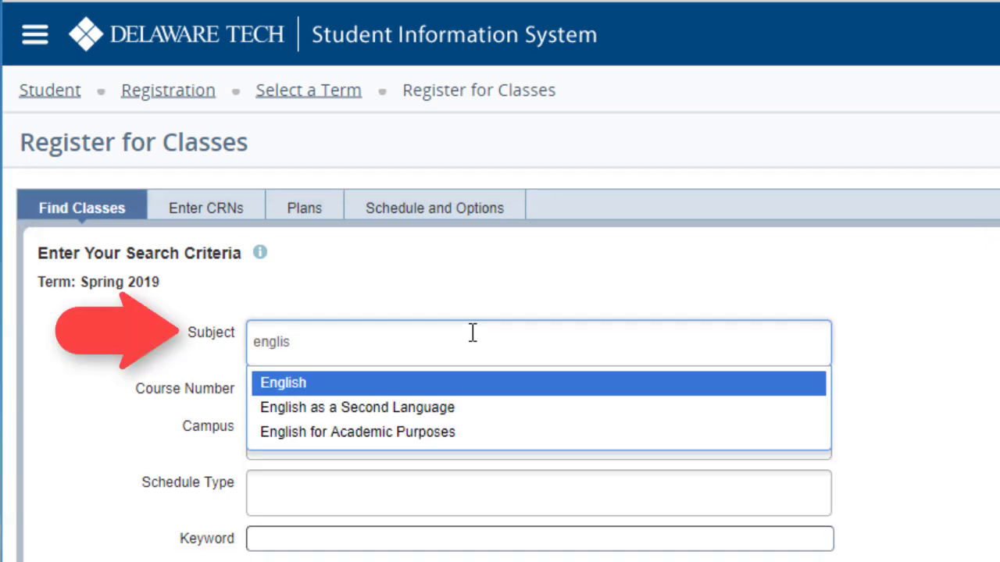
click(269, 382)
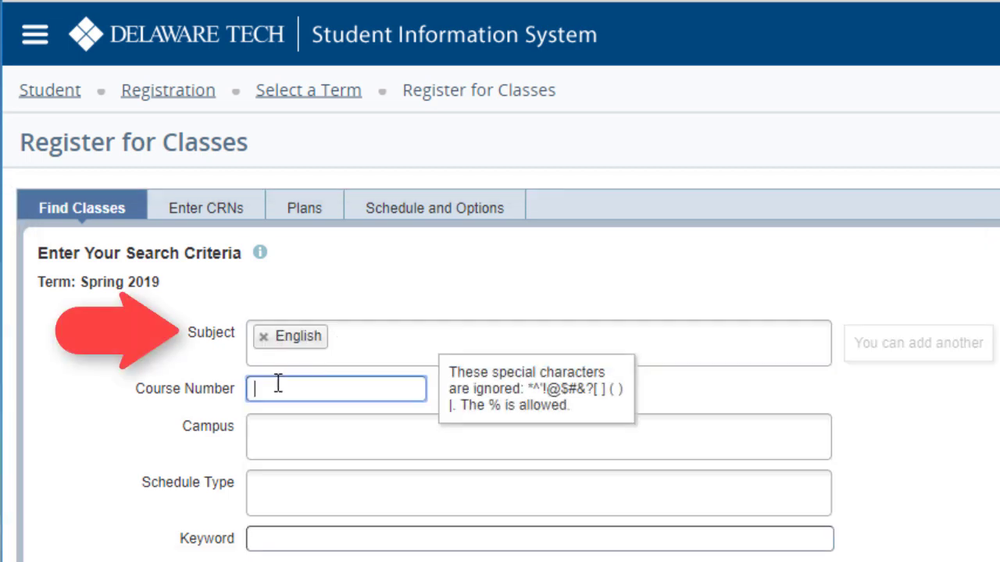
text(10)
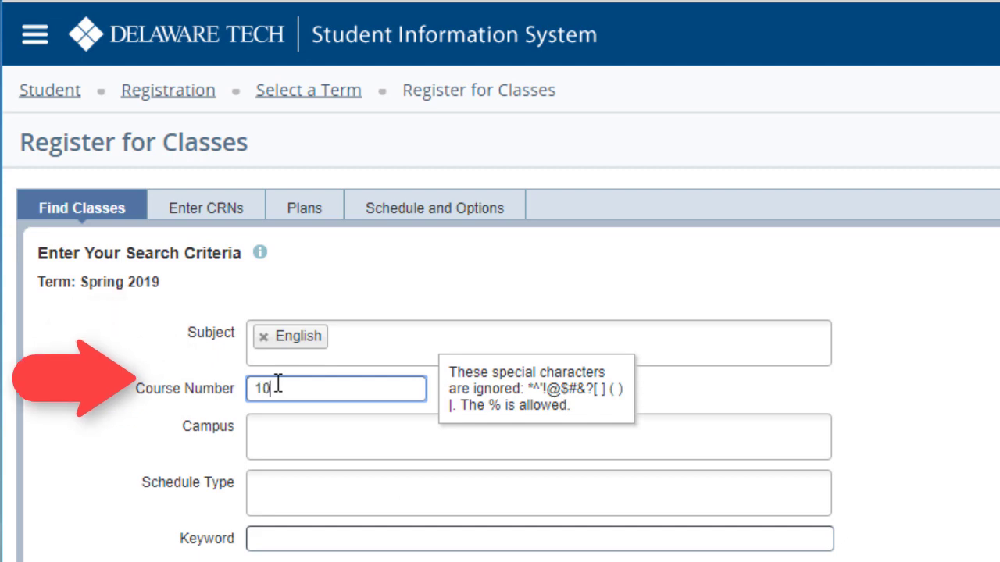
text(1)
click(334, 437)
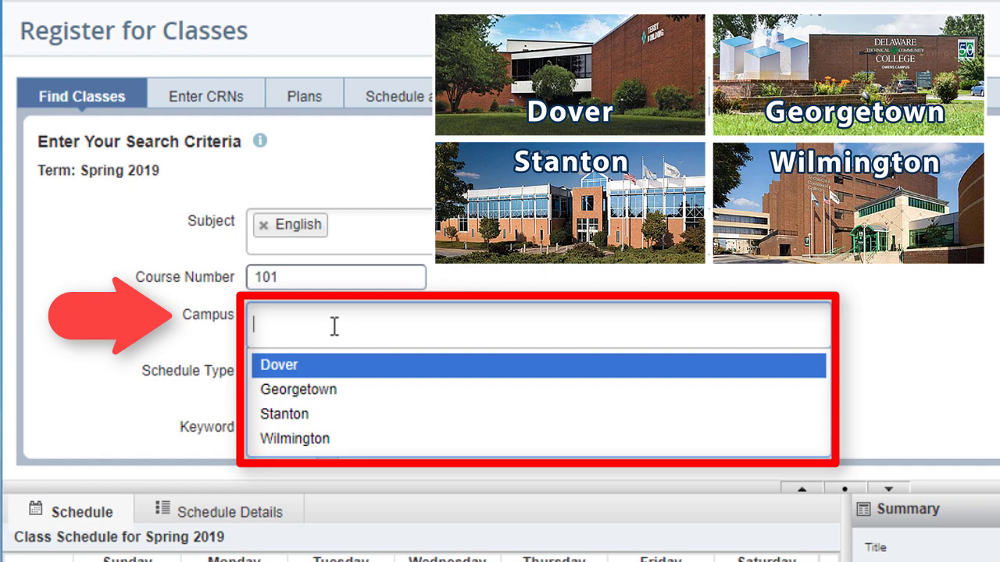
click(286, 366)
click(287, 365)
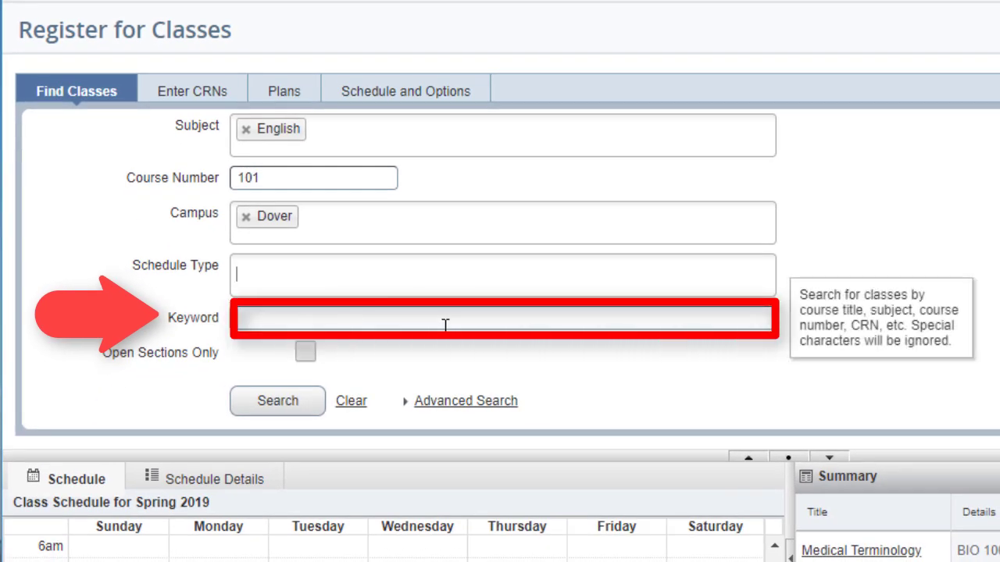
Step: Expand Advanced Search and run the search, listing 22 Dover English 101 sections
click(459, 402)
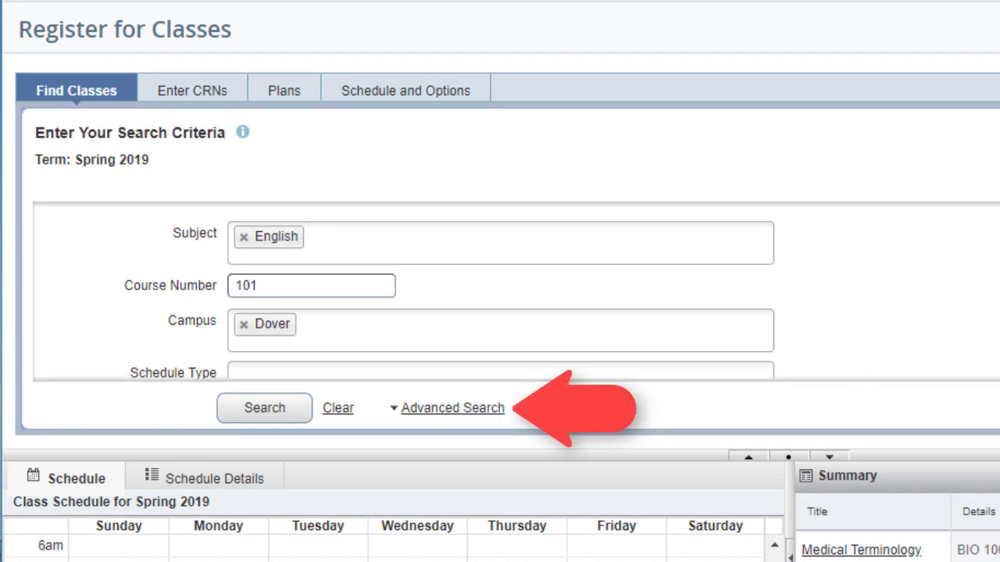
scroll(499, 289, down, 1)
scroll(500, 289, down, 1)
scroll(500, 289, down, 1)
scroll(500, 289, down, 1)
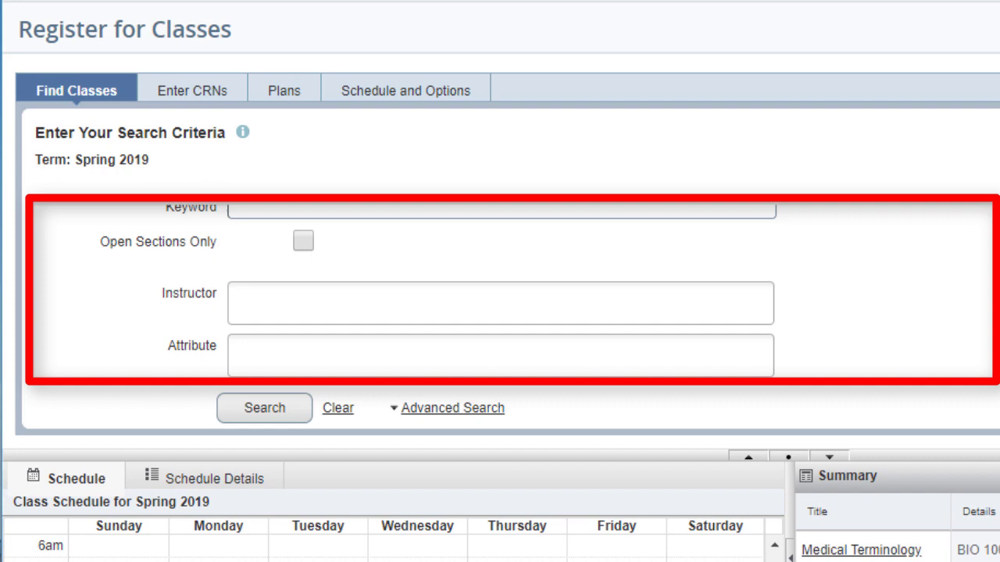
scroll(500, 289, down, 1)
scroll(500, 289, down, 1)
scroll(499, 289, down, 1)
scroll(500, 289, down, 1)
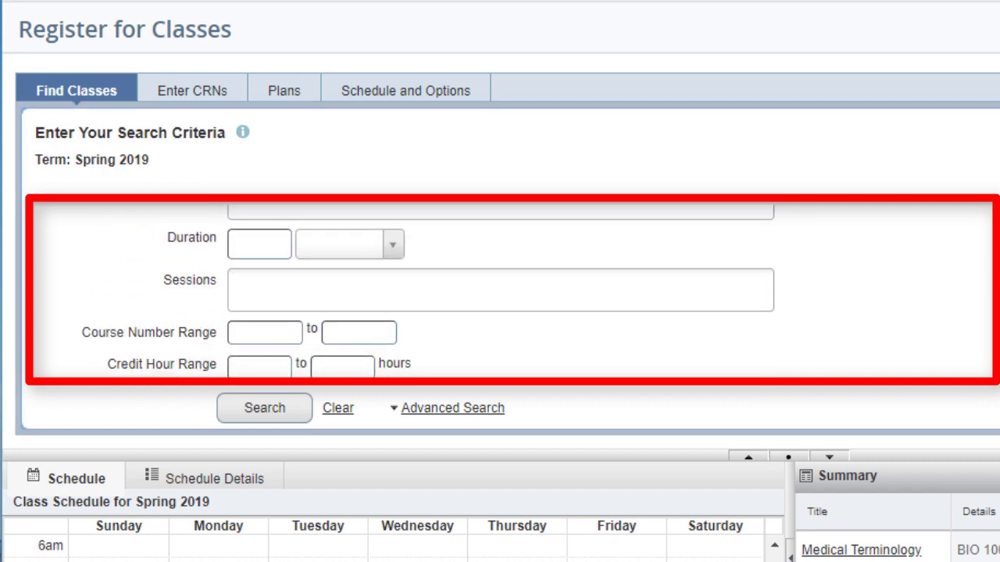
scroll(500, 289, down, 1)
scroll(500, 289, down, 1)
scroll(500, 289, down, 1)
scroll(500, 289, down, 1)
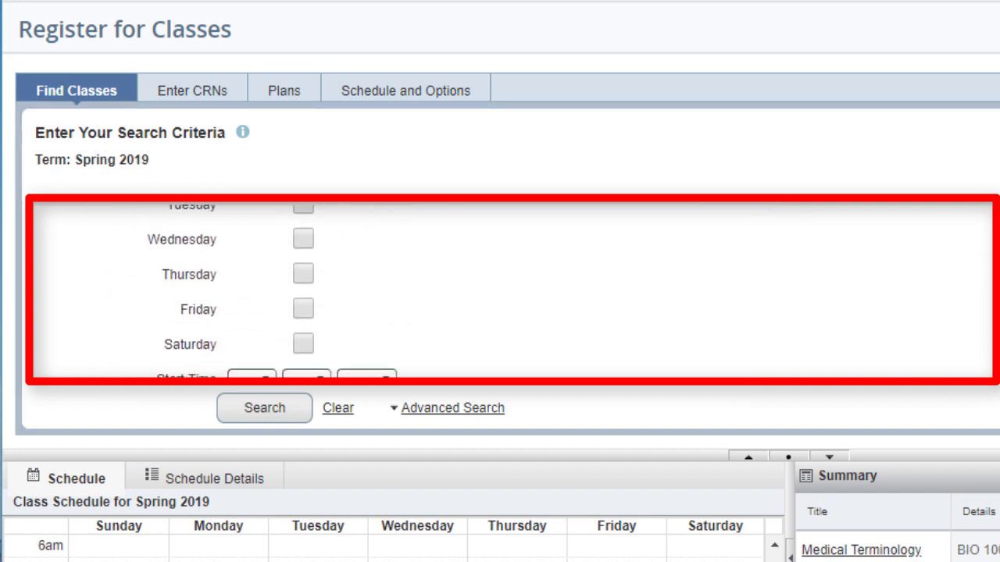
scroll(500, 289, down, 1)
scroll(500, 289, down, 1)
scroll(500, 289, down, 1)
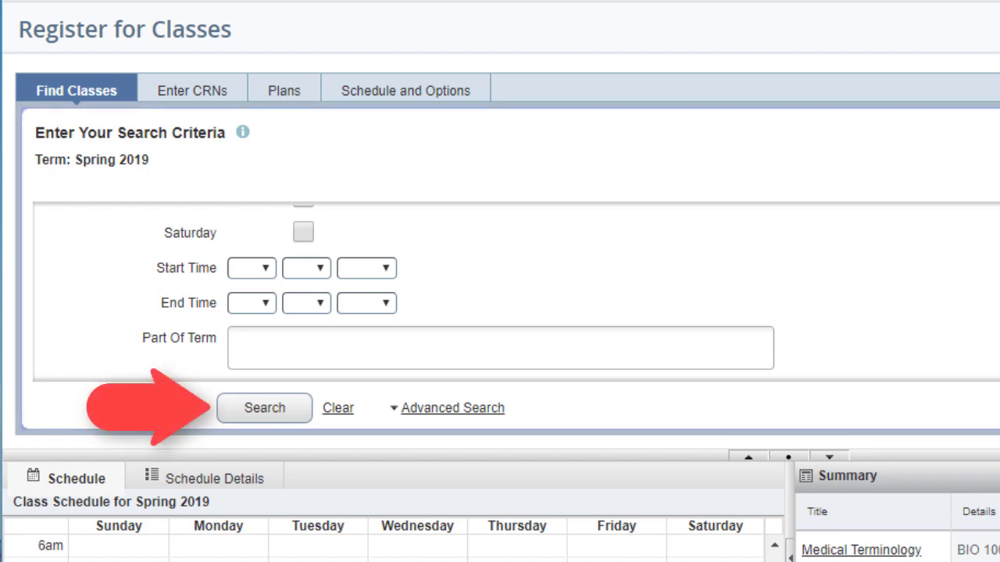
click(240, 408)
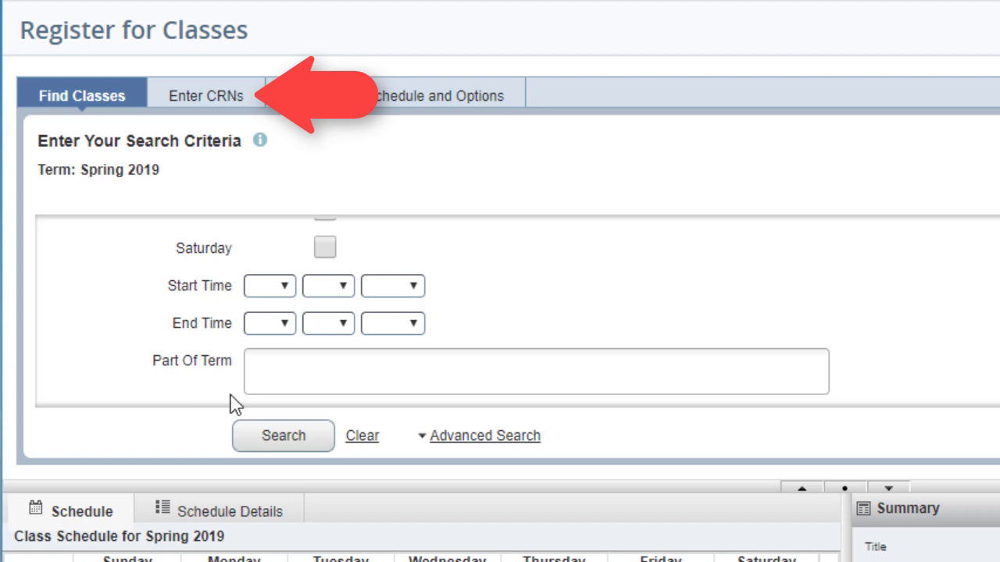
Step: Add CRN 29355 to the registration summary, then show the saved Spring 2019 plan
click(230, 117)
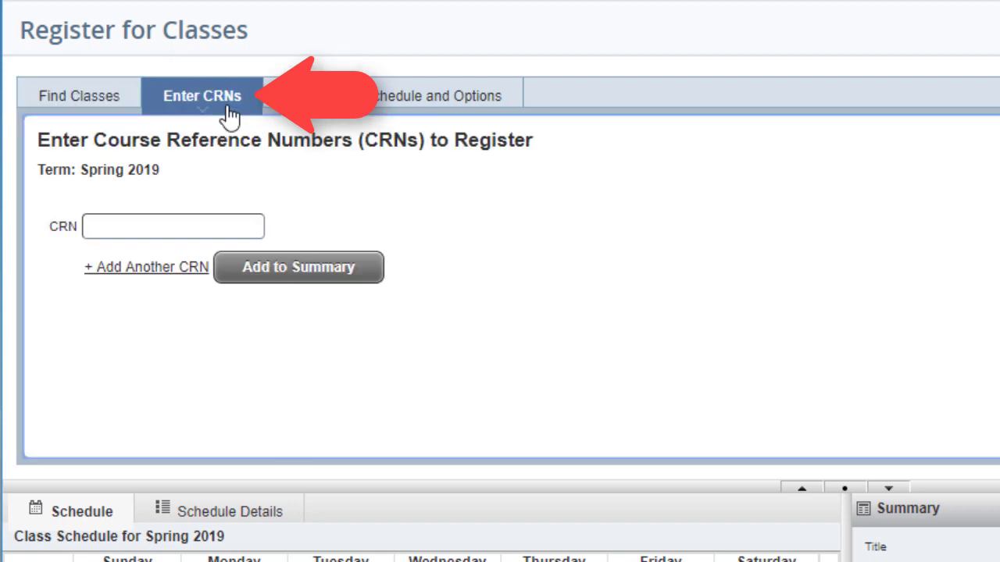
click(159, 225)
text(29)
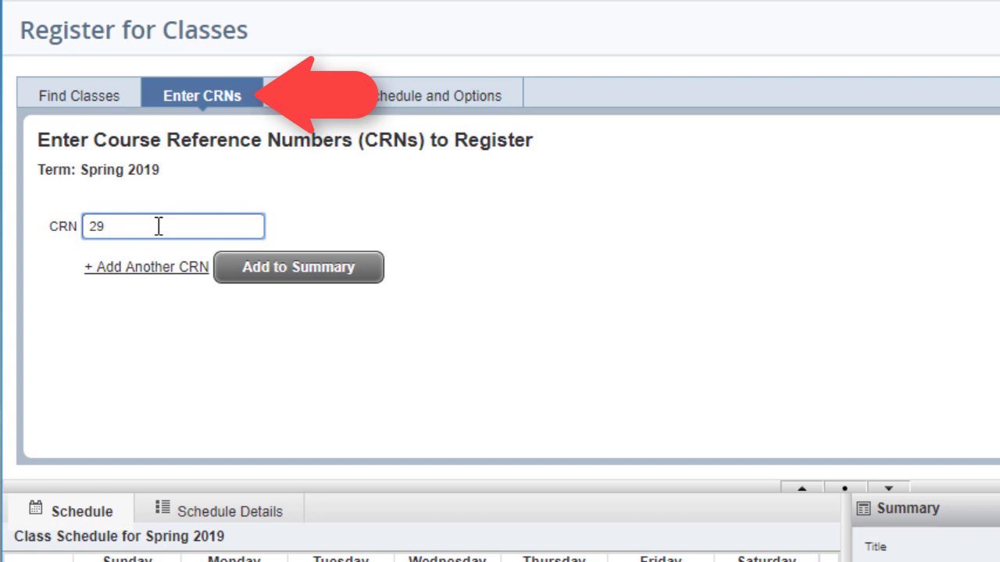
text(355)
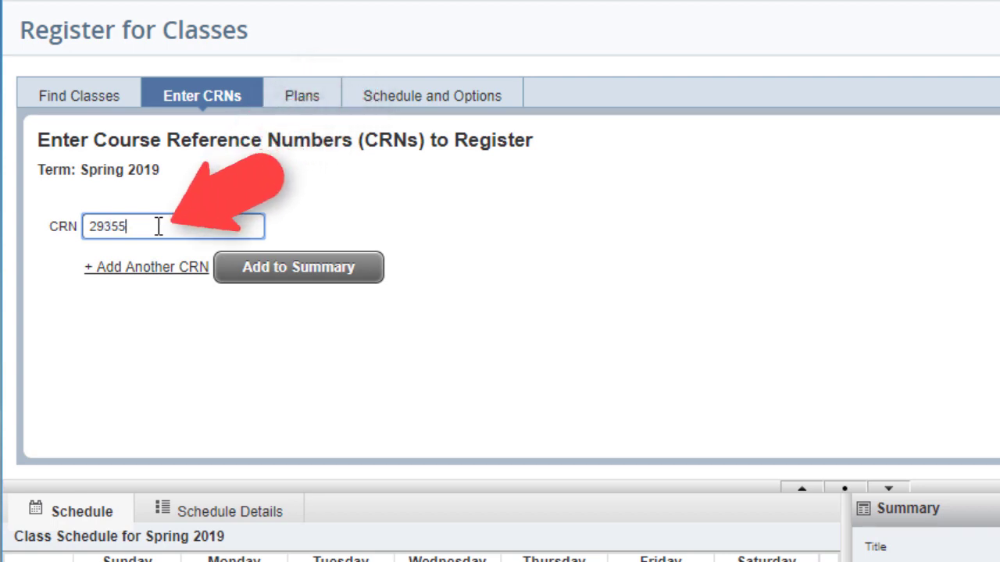
click(249, 269)
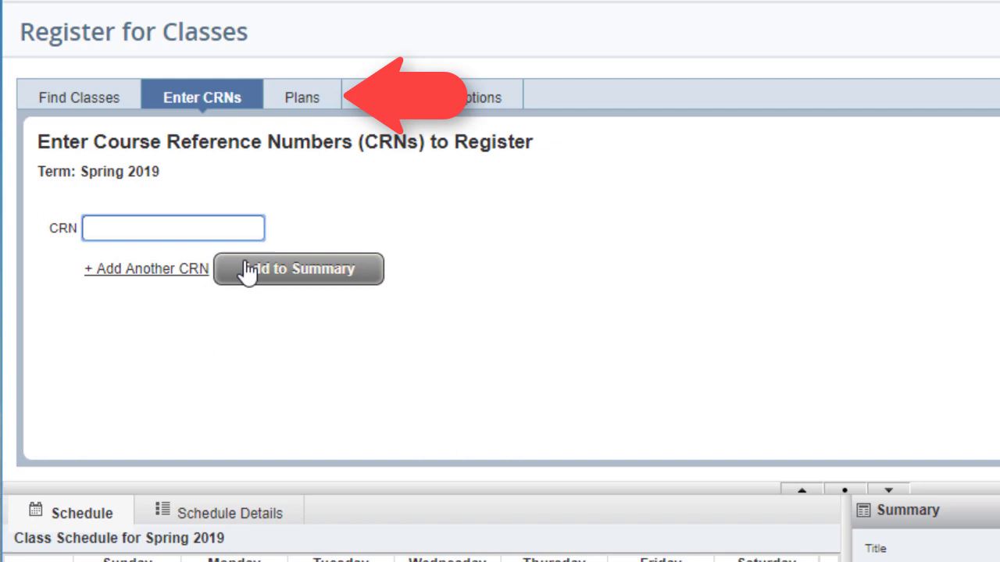
click(311, 103)
click(313, 102)
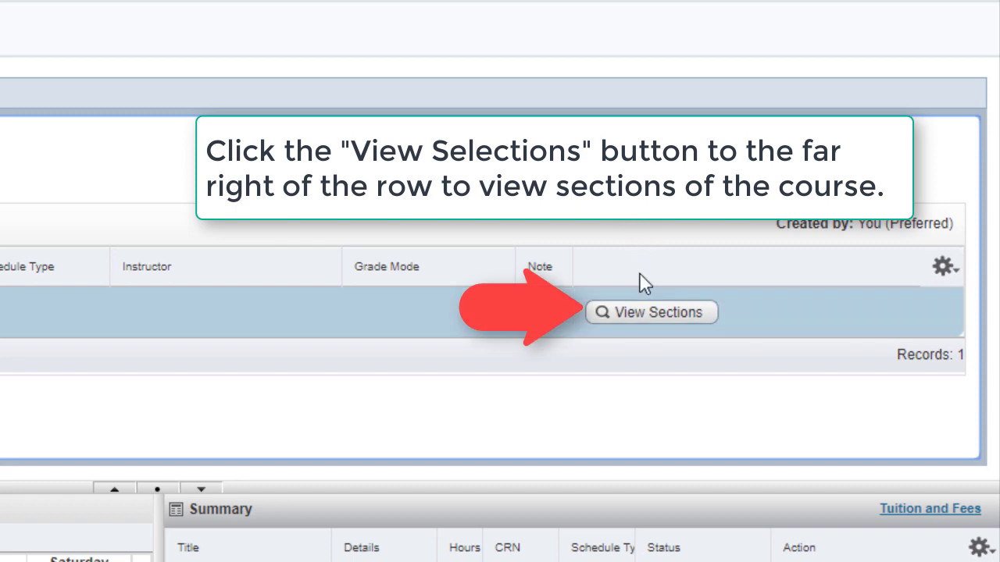
Step: List the 51 PSY 121 General Psychology sections from the saved plan
click(631, 313)
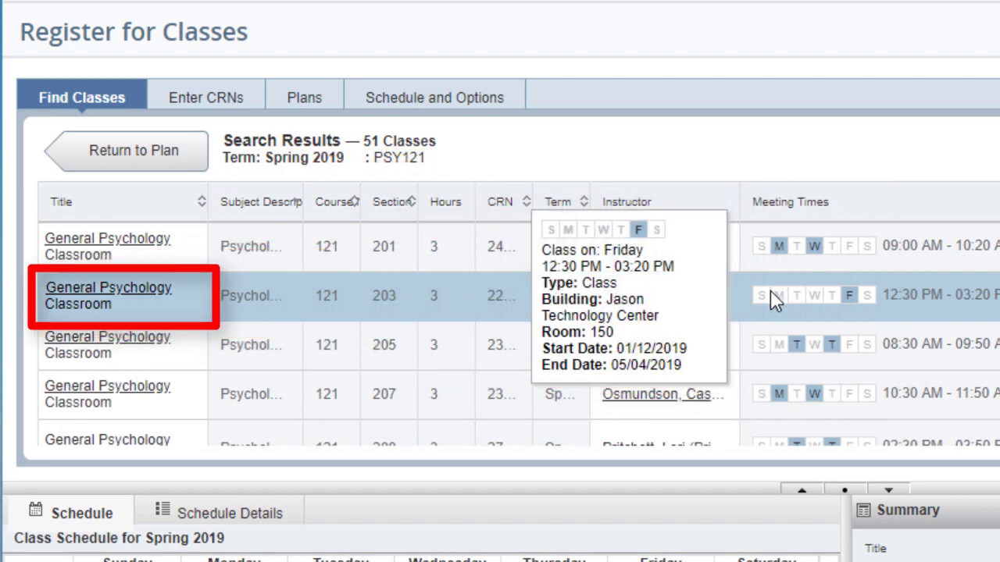
Step: Review General Psychology section 203's course description and syllabus, then close the details
click(125, 292)
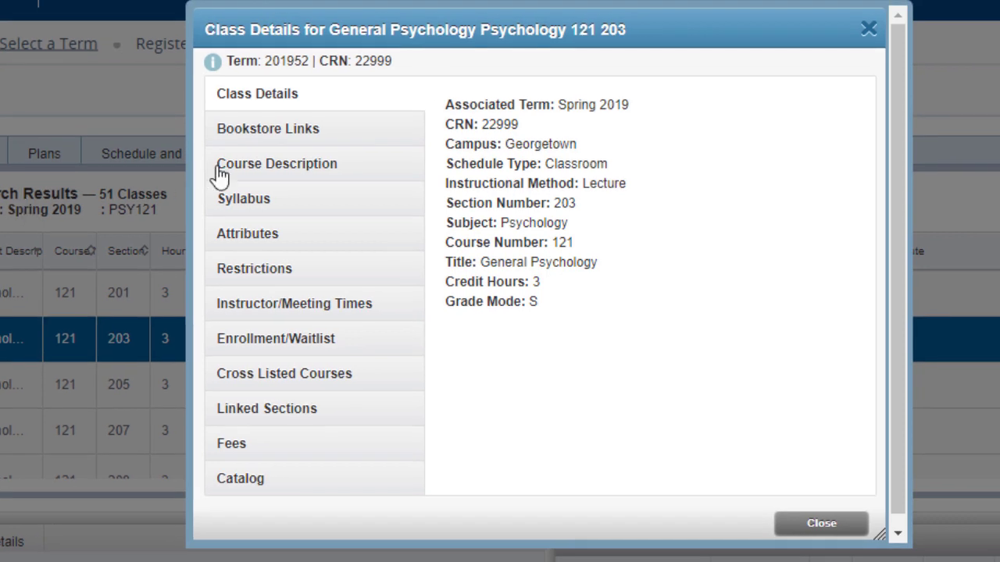
click(223, 173)
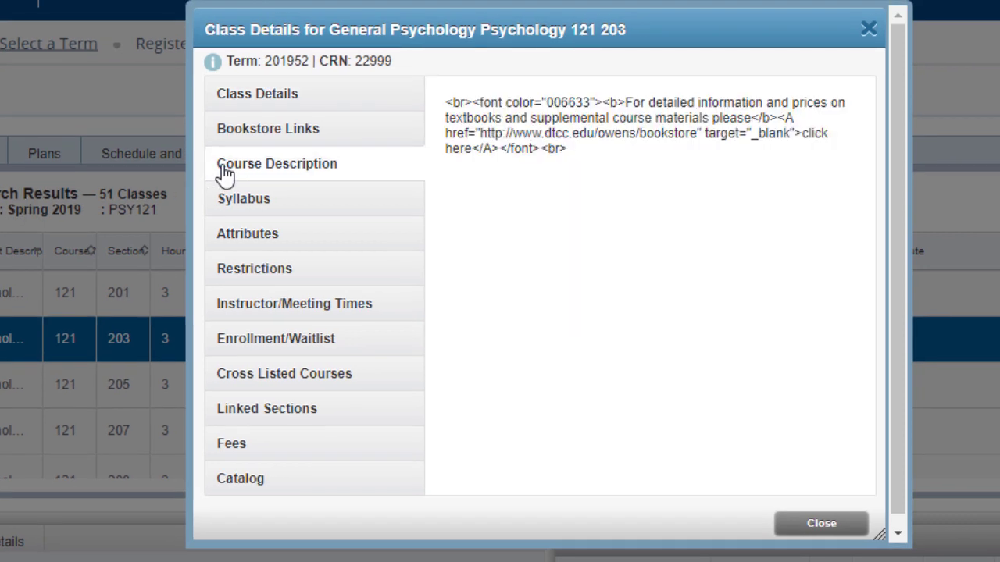
click(226, 201)
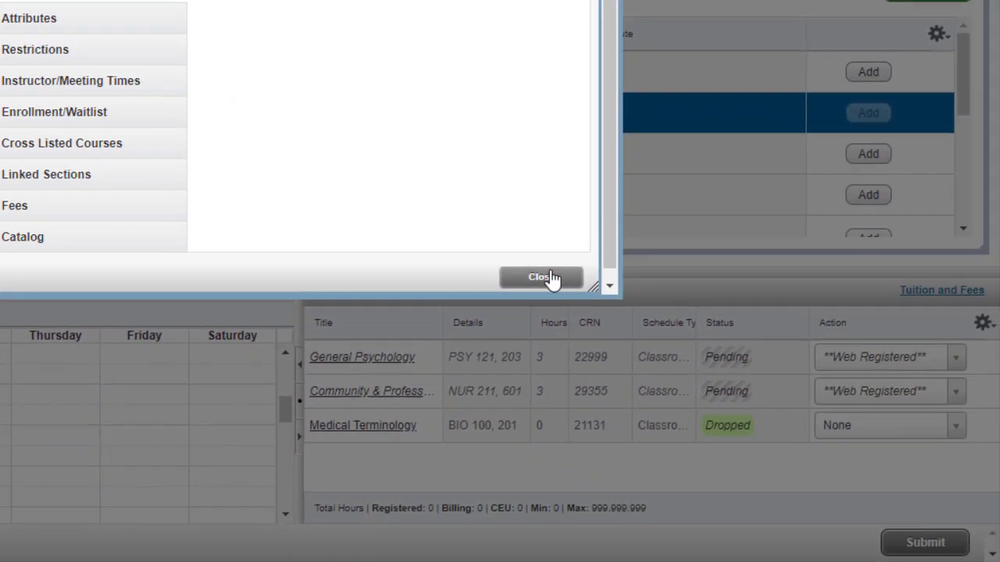
click(747, 458)
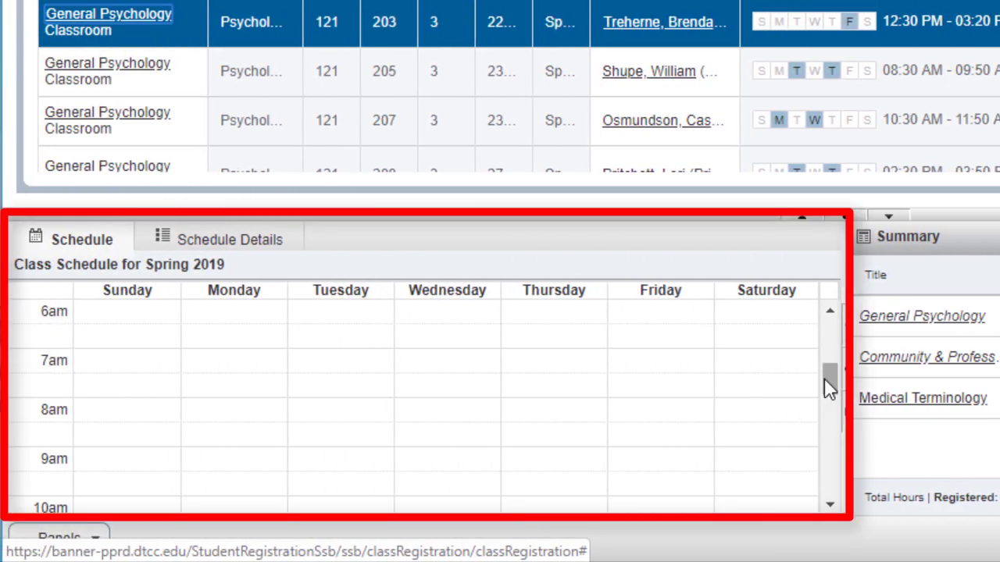
Step: Check the Schedule Details list and submit the pending PSY 121 and NUR 211 registrations
mouse_move(828, 375)
mouse_down()
mouse_move(824, 438)
mouse_move(828, 416)
mouse_up()
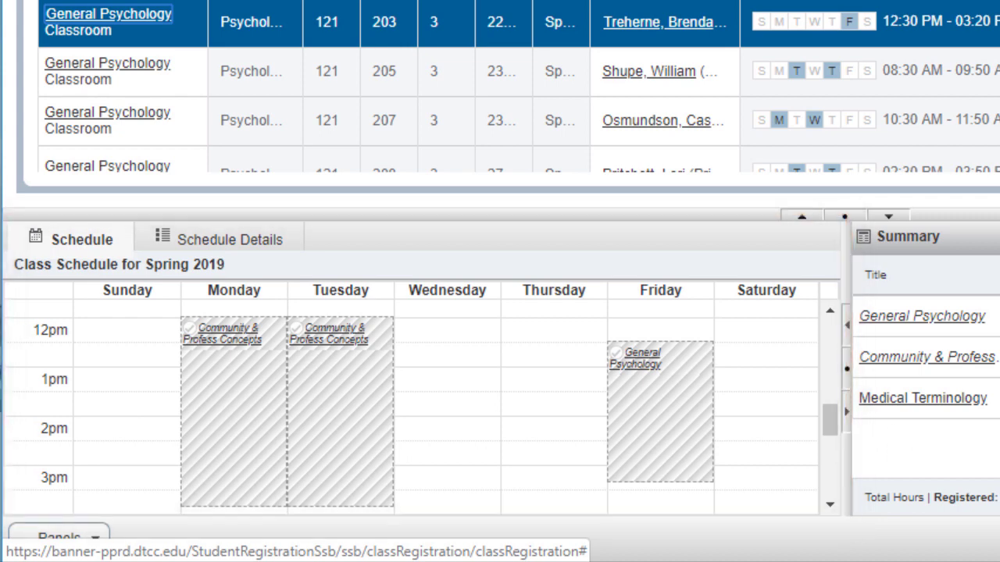
click(223, 238)
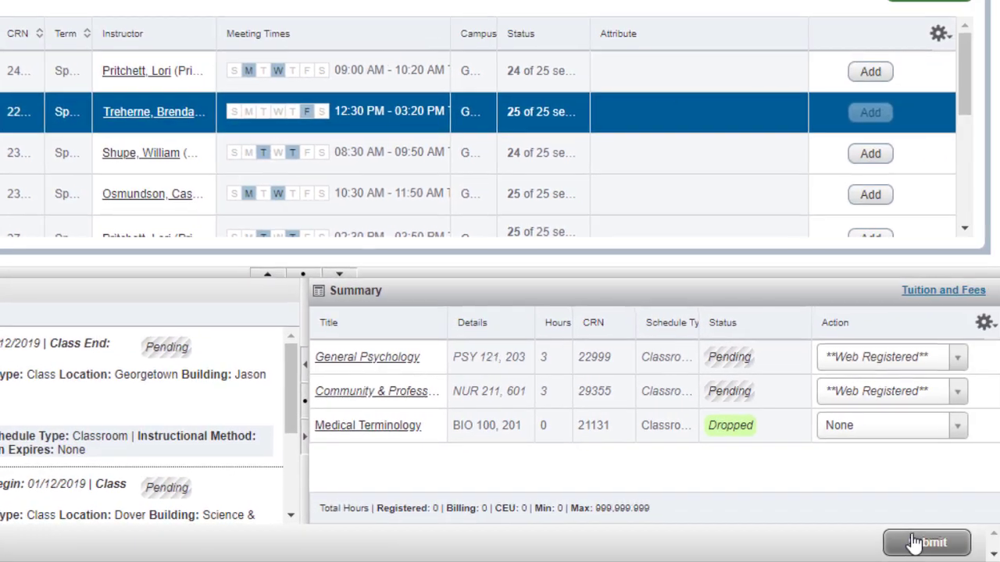
click(912, 542)
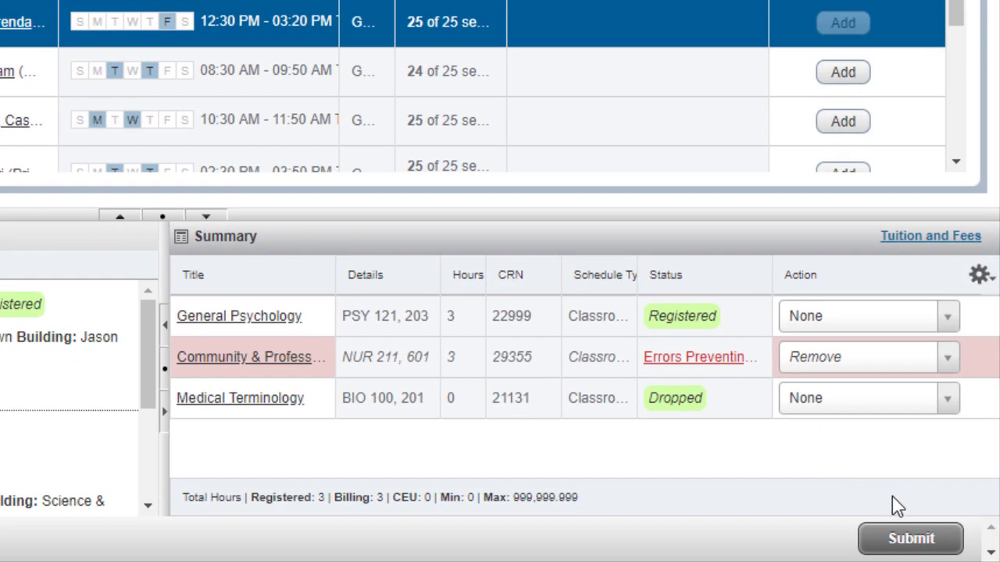
Step: Submit removal of NUR 211, which failed on prerequisite errors
click(895, 539)
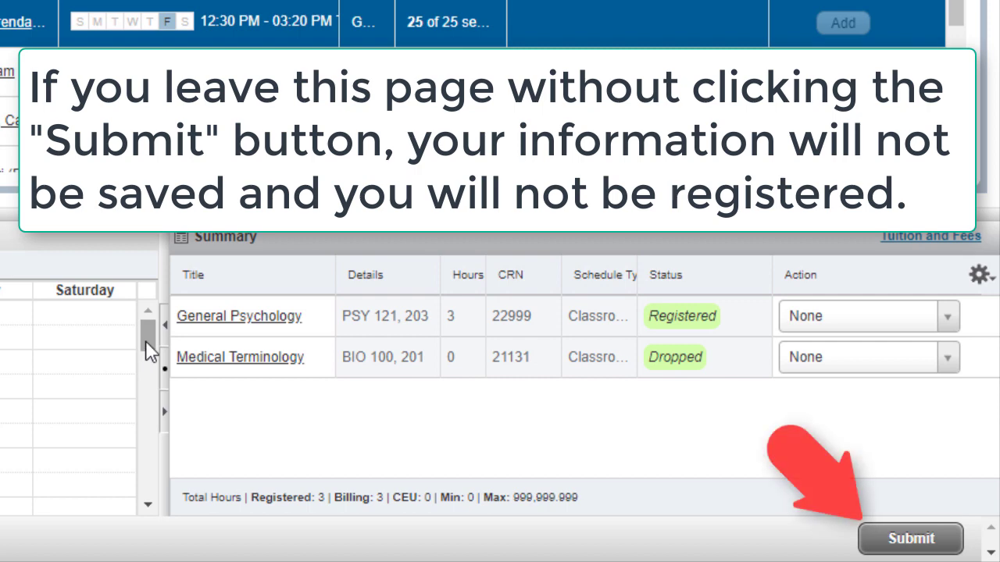
mouse_move(148, 351)
mouse_down()
mouse_move(145, 395)
mouse_move(815, 437)
mouse_up()
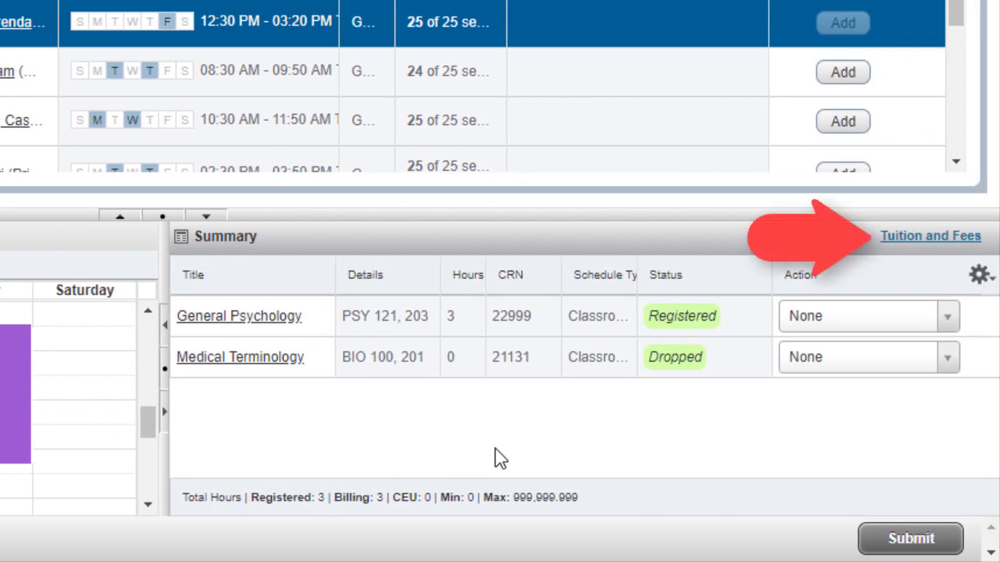
Step: Review Spring 2019 tuition and fees, then bring up the schedule's email/calendar download options
click(932, 238)
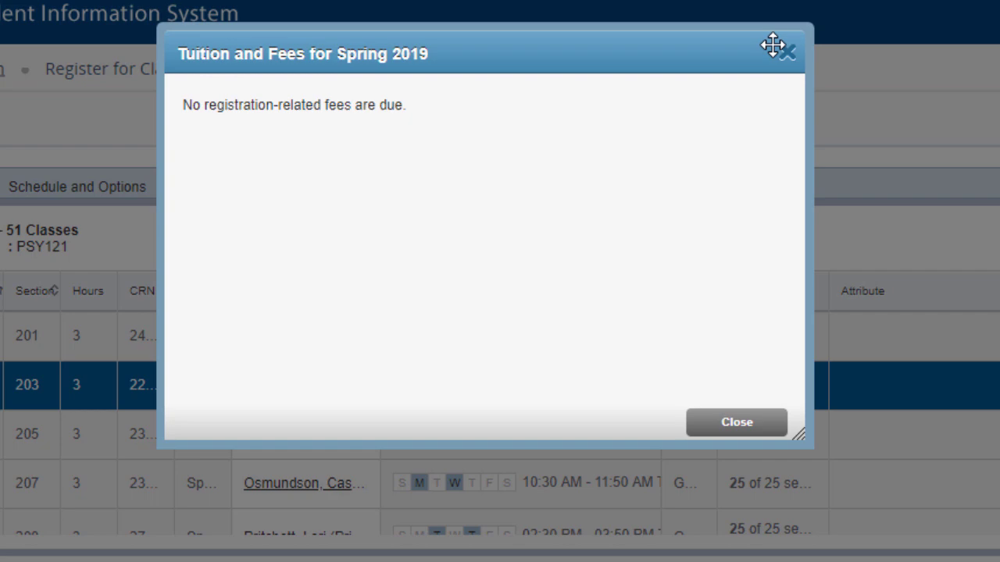
click(784, 50)
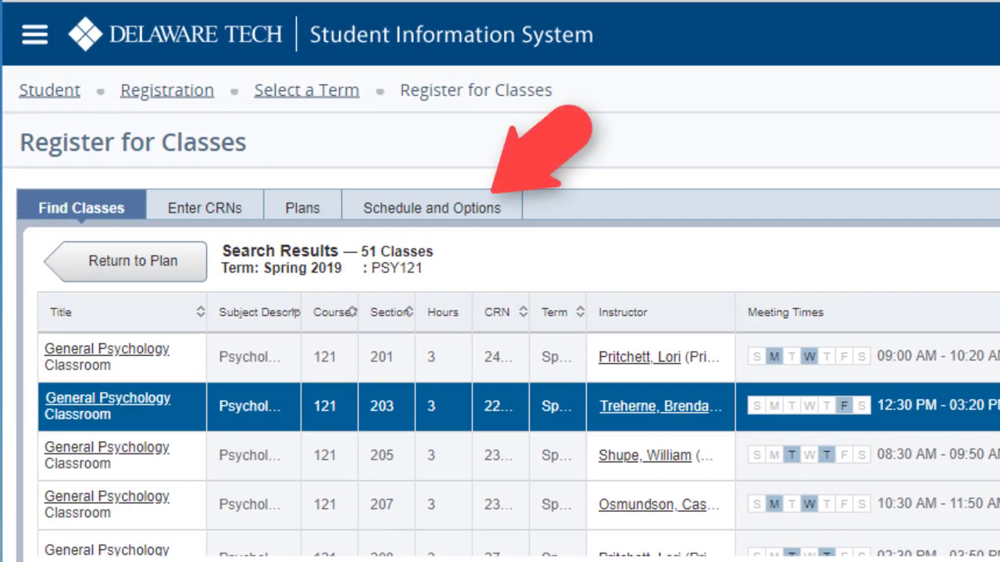
click(455, 209)
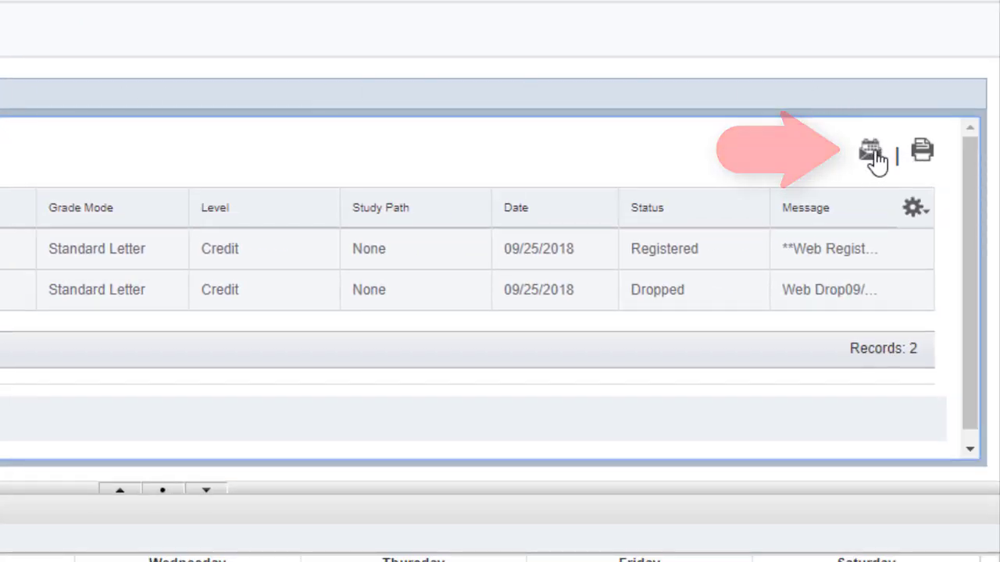
click(871, 152)
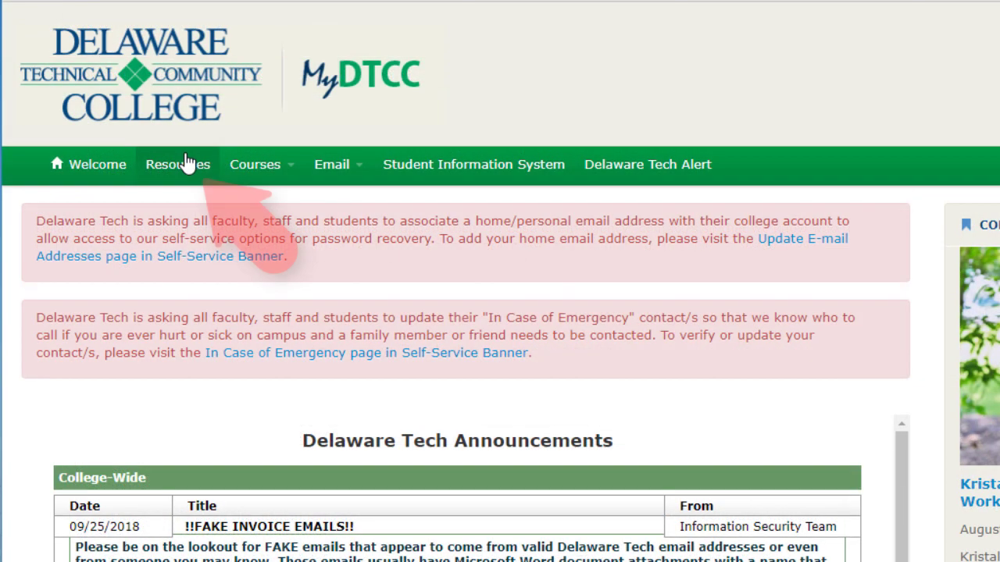
Step: Look up the Dover campus Accounting program advisor under Resources > Academic Advisors
click(183, 166)
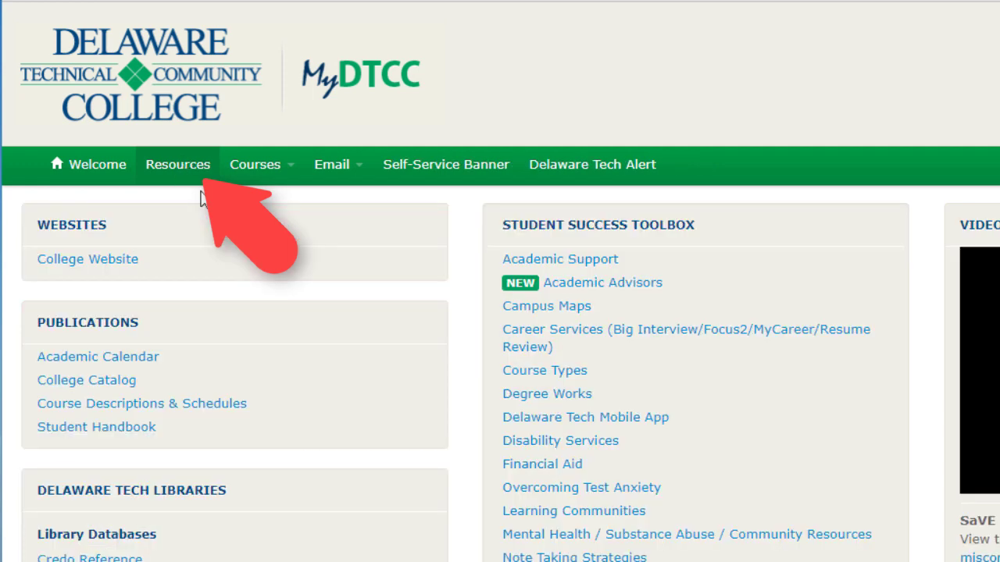
click(568, 289)
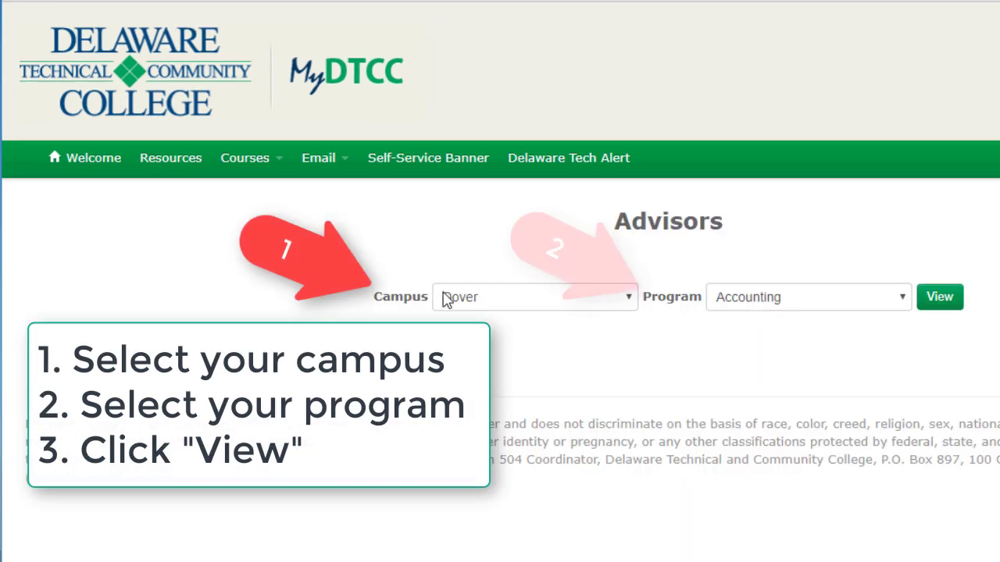
click(954, 303)
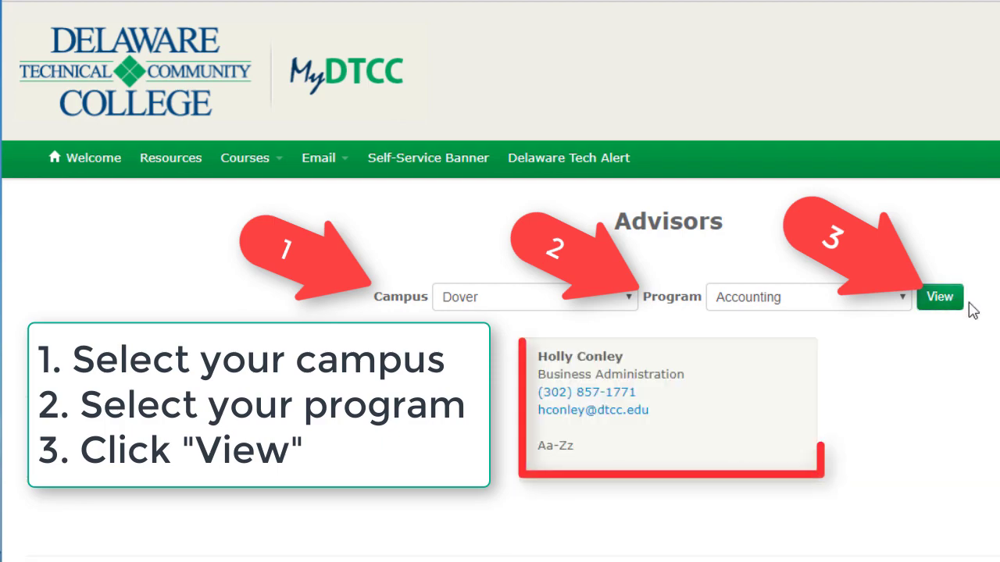